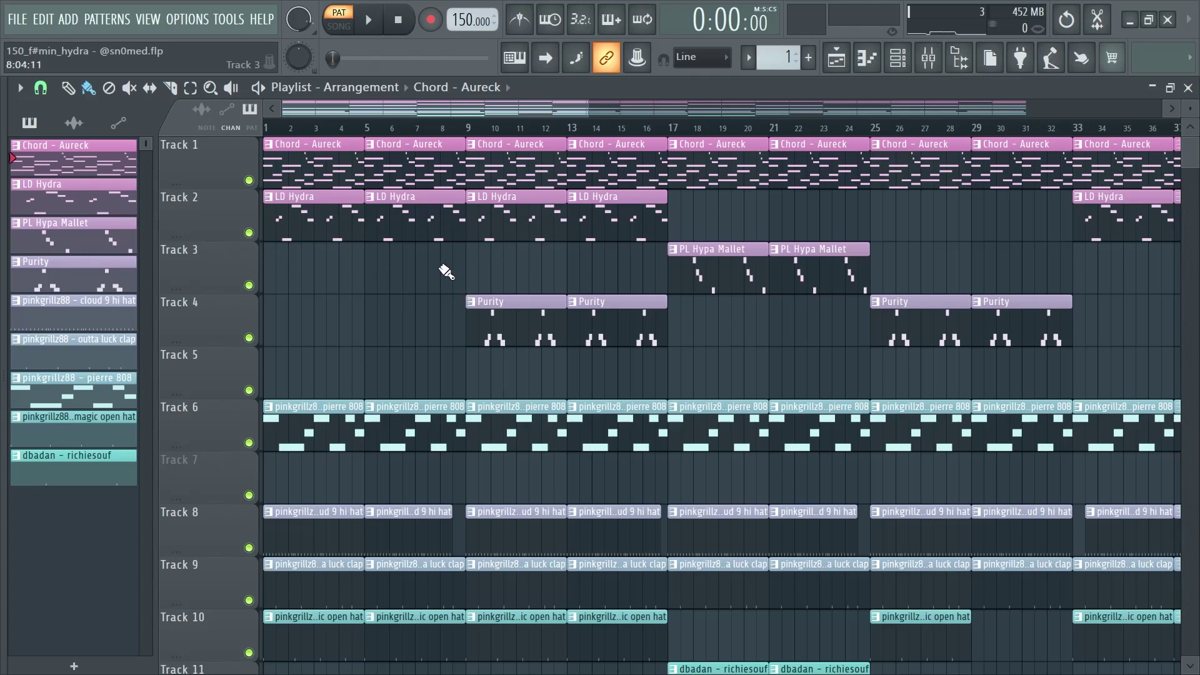
# - Open the Chord - Aureck pattern in the piano roll and play its chord progression
pyautogui.press('F7')
pyautogui.scroll(-2, 568, 226)
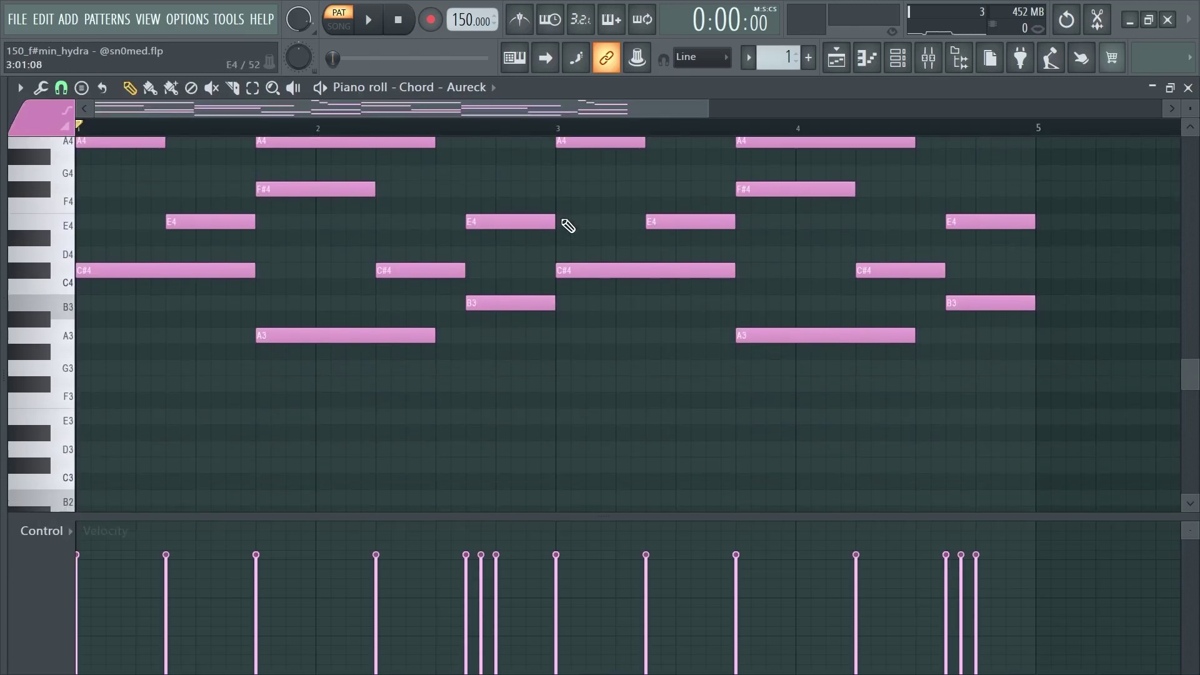
pyautogui.scroll(3, 566, 225)
pyautogui.click(193, 219)
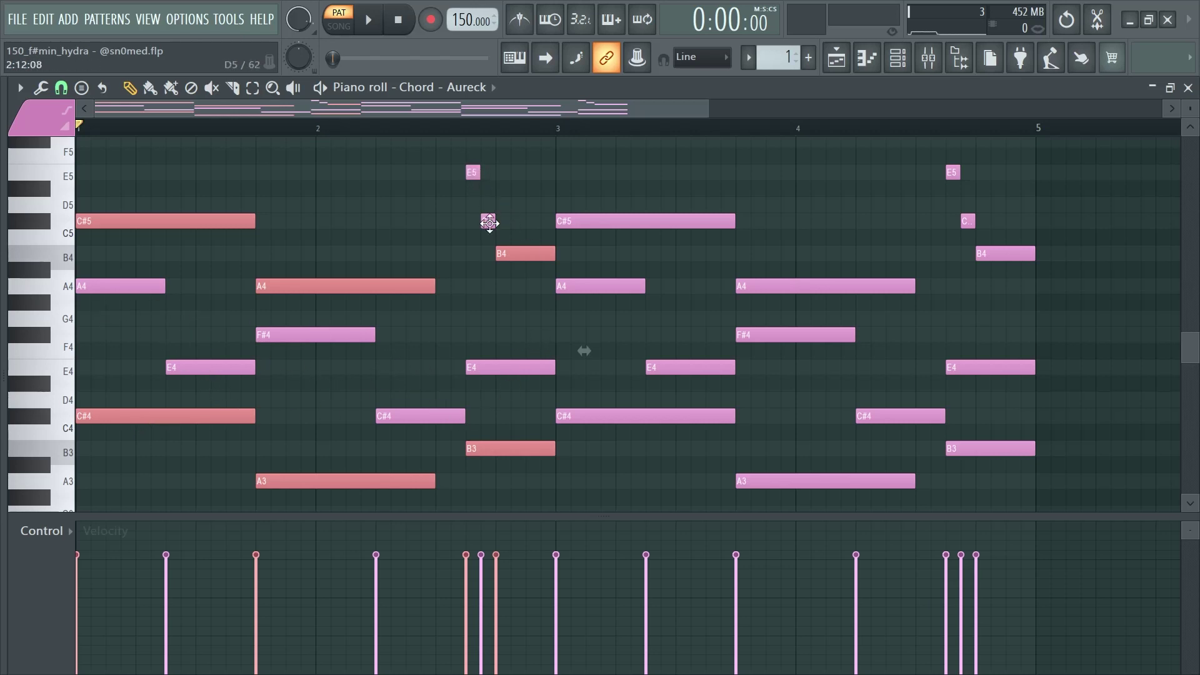
pyautogui.press('space')
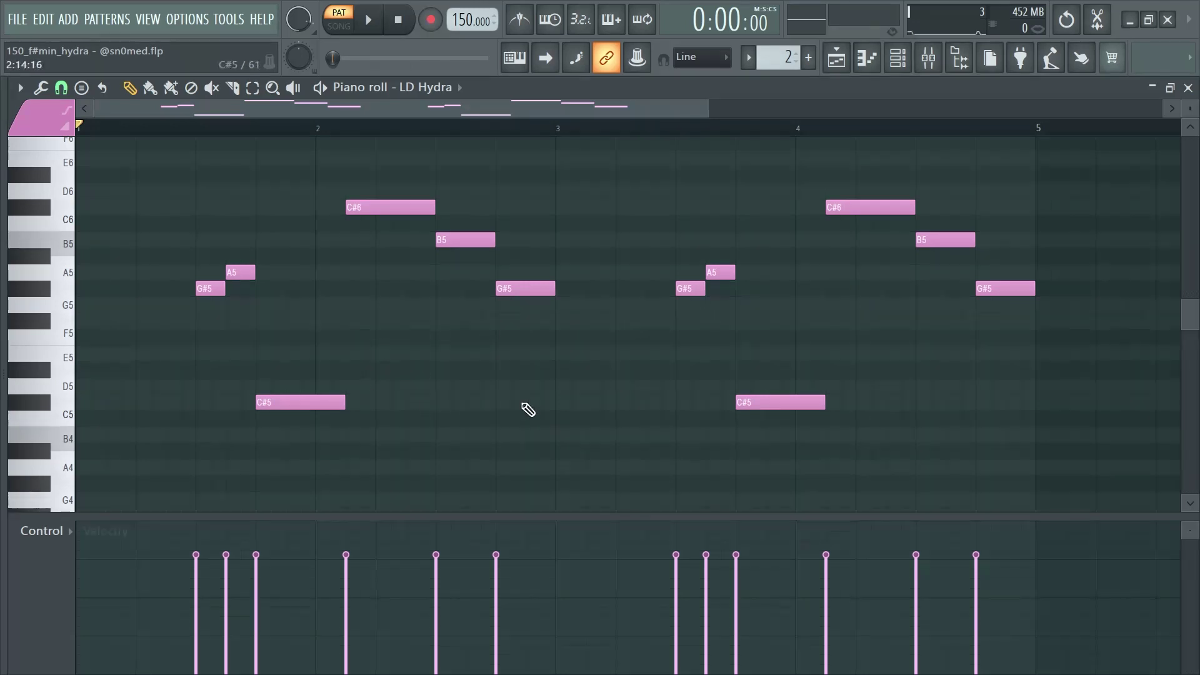
# - Play the LD Hydra and PL Hypa Mallet melody patterns in the piano roll
pyautogui.press('space')
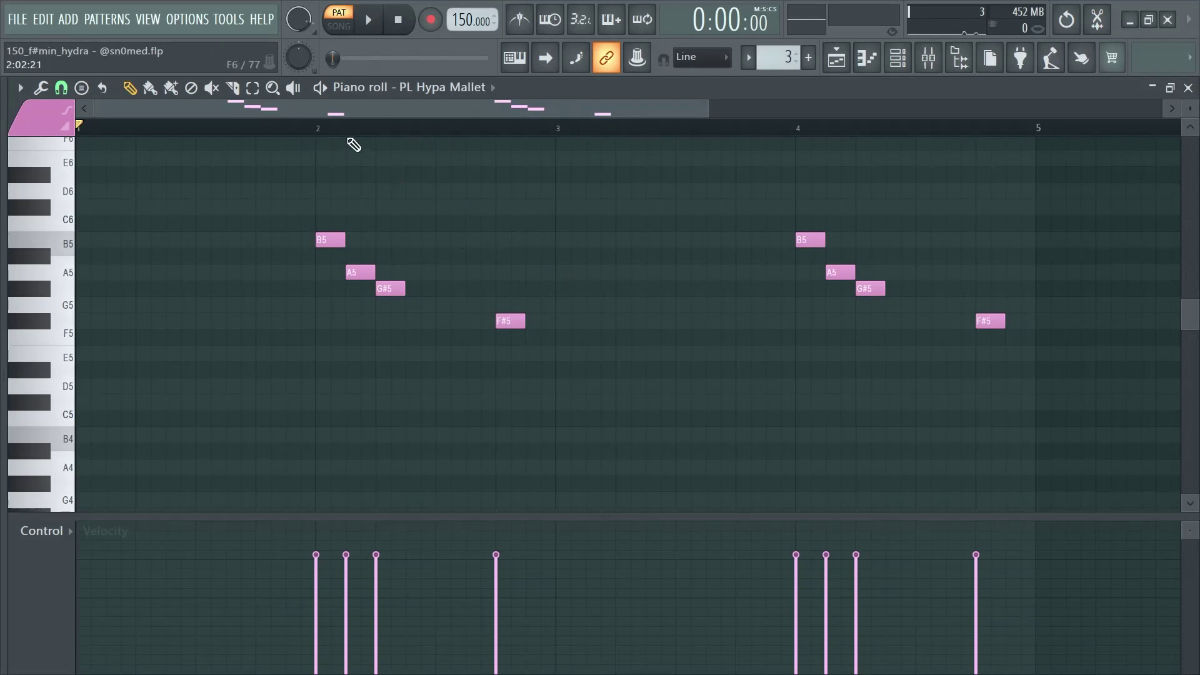
pyautogui.click(302, 131)
pyautogui.press('space')
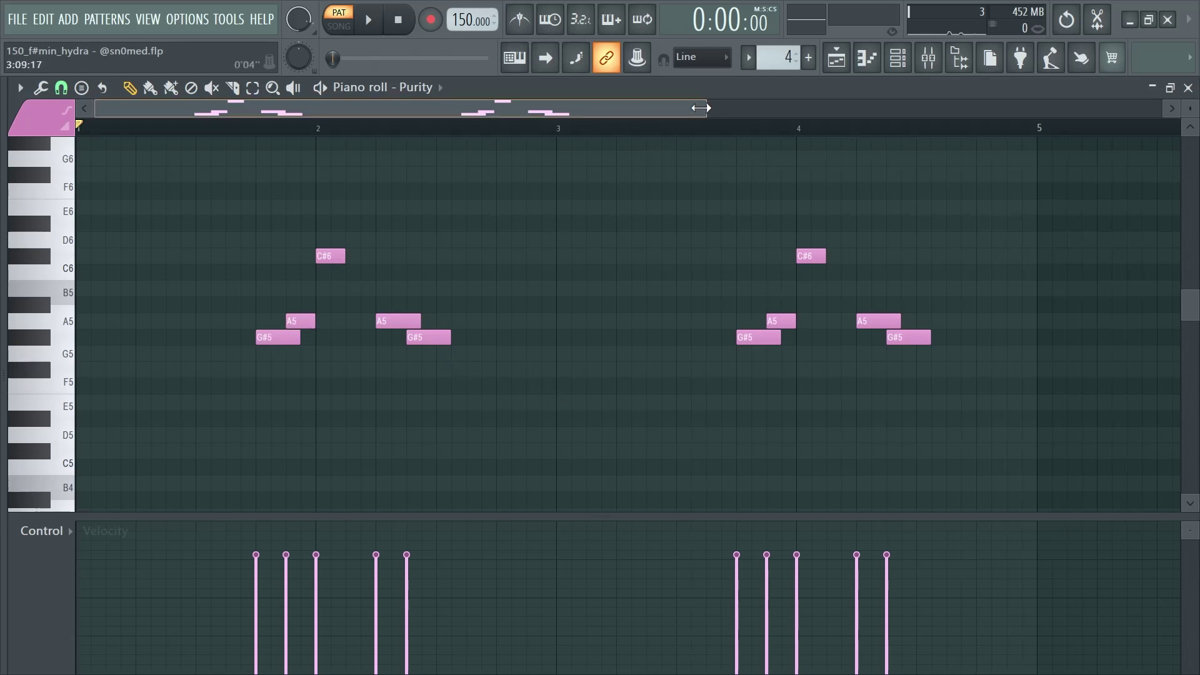
# - Play the Purity pattern in the piano roll, with the visible time range widened past bar 5
pyautogui.moveTo(710, 109); pyautogui.dragTo(757, 131)
pyautogui.press('space')
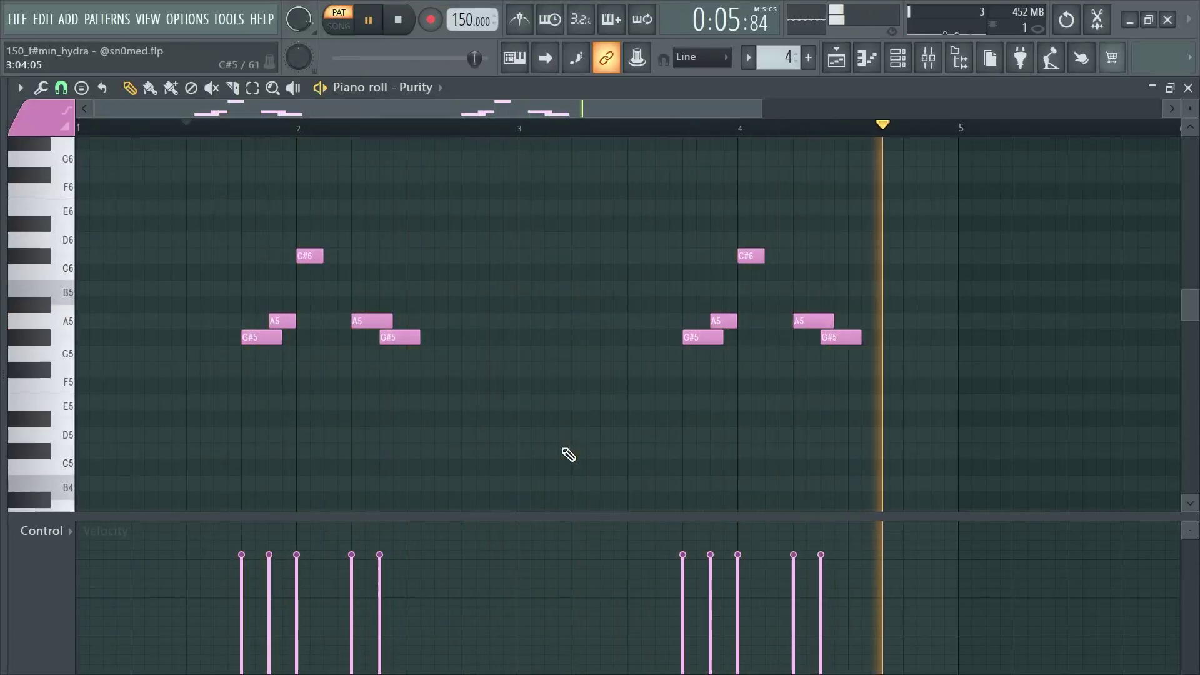
pyautogui.press('space')
# - Play the melody tracks together in the playlist from bar 13 in song mode, with the drum tracks muted
pyautogui.press('F5')
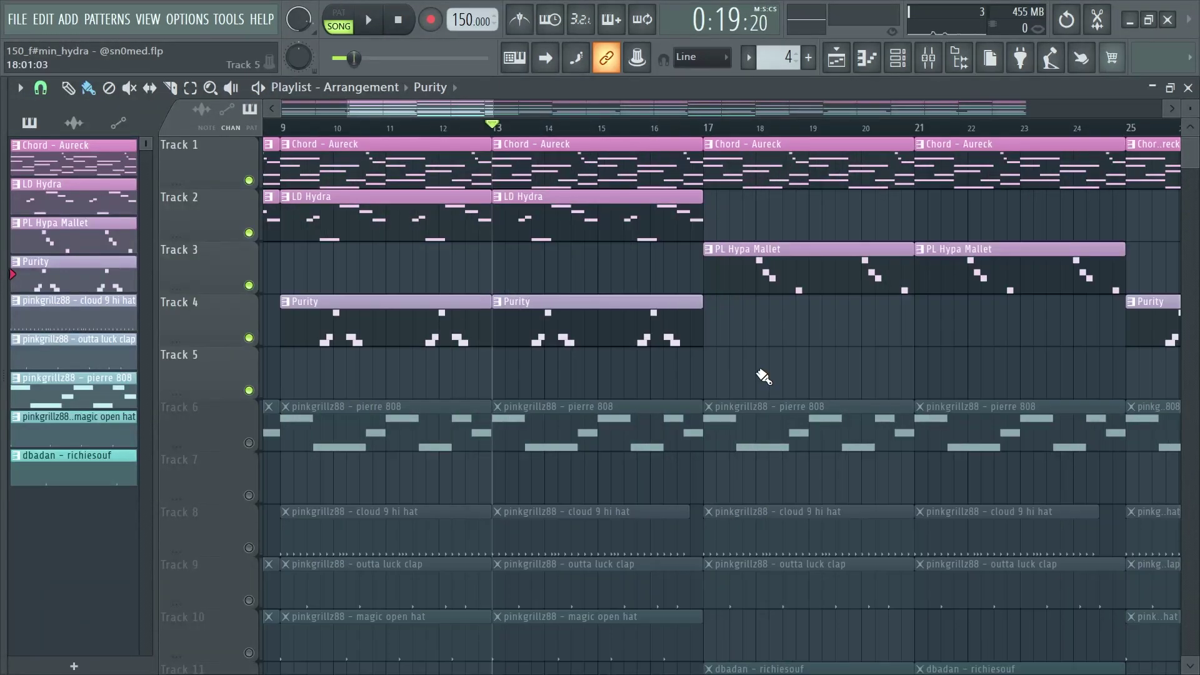
pyautogui.press('space')
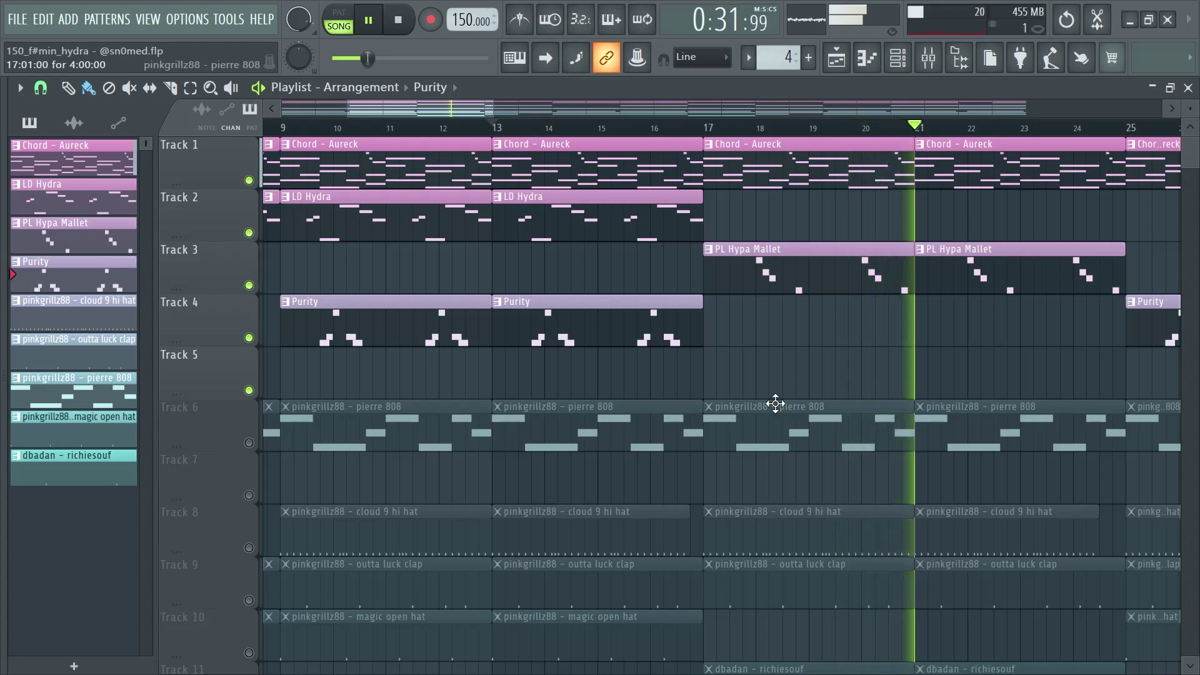
pyautogui.press('space')
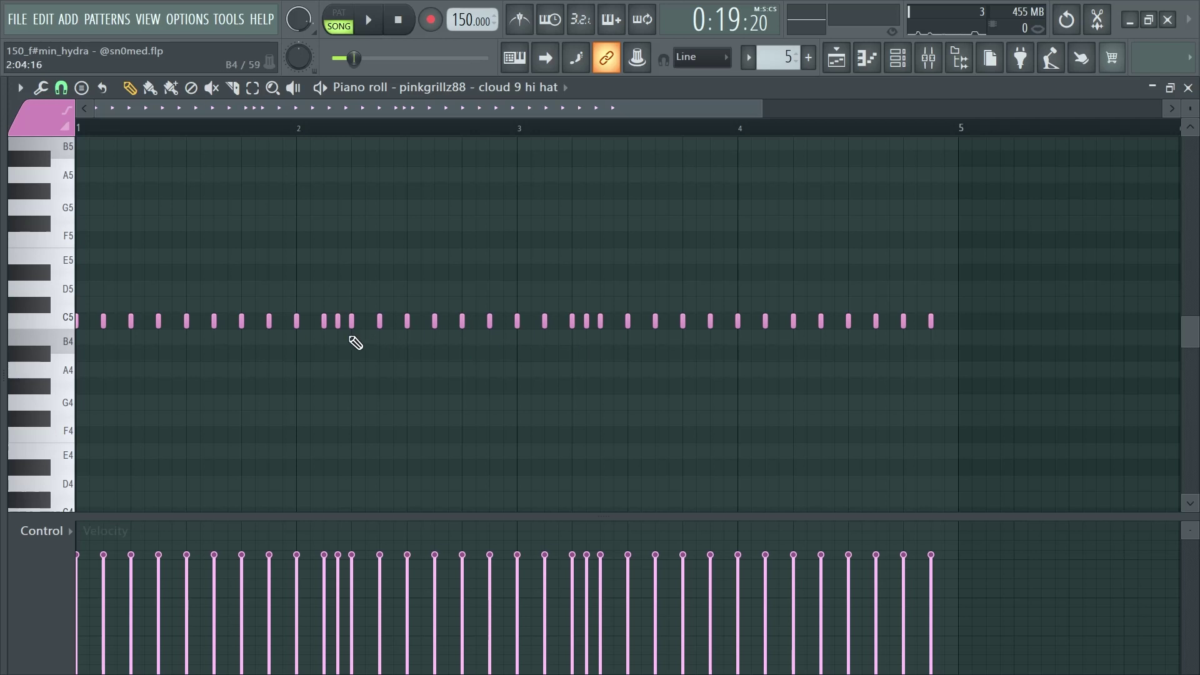
# - Play the cloud 9 hi hat and outta luck clap patterns in the piano roll in pattern mode
pyautogui.press('l')
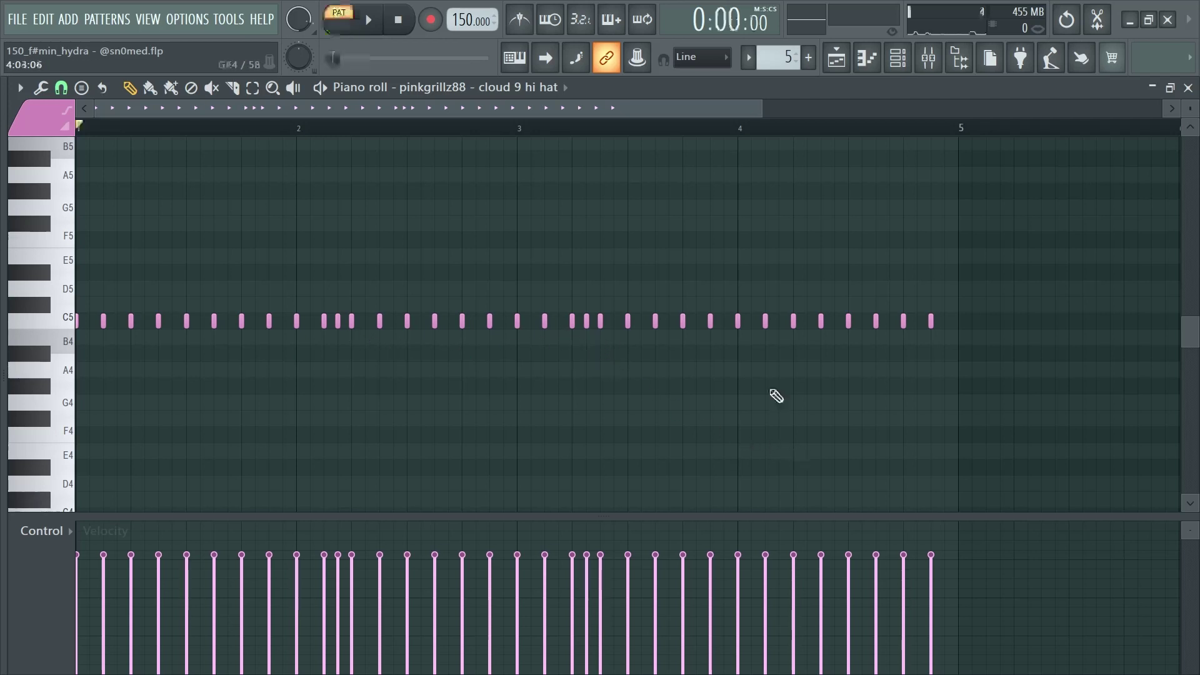
pyautogui.press('space')
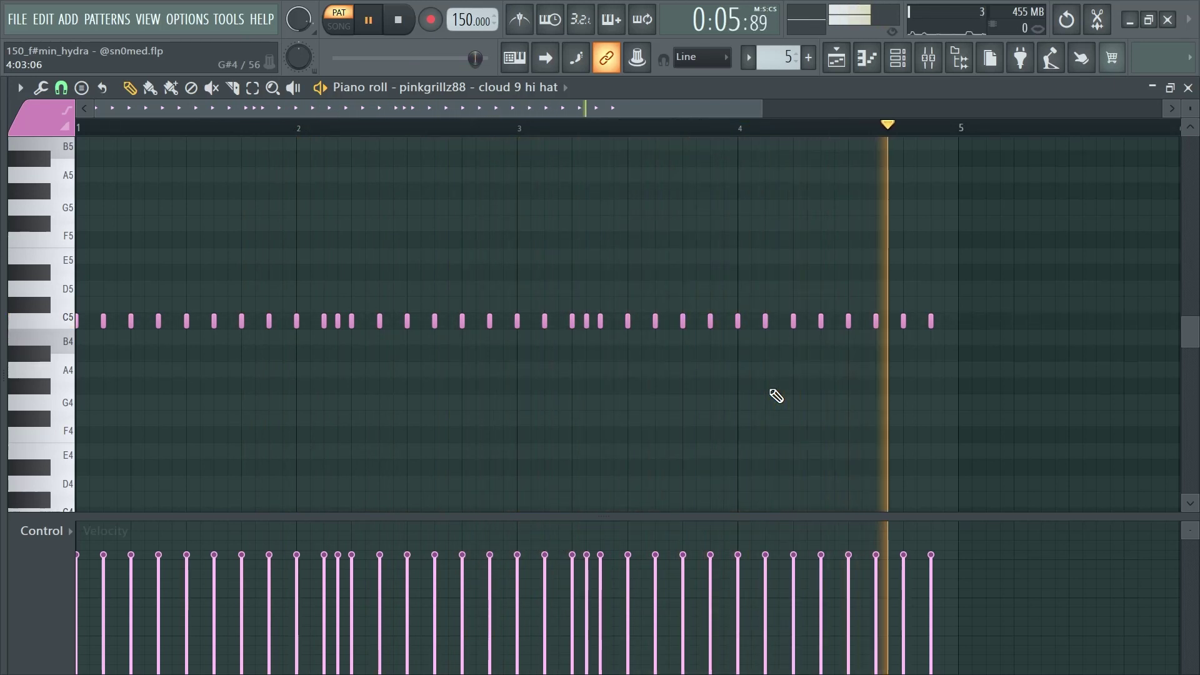
pyautogui.press('KP_Add')
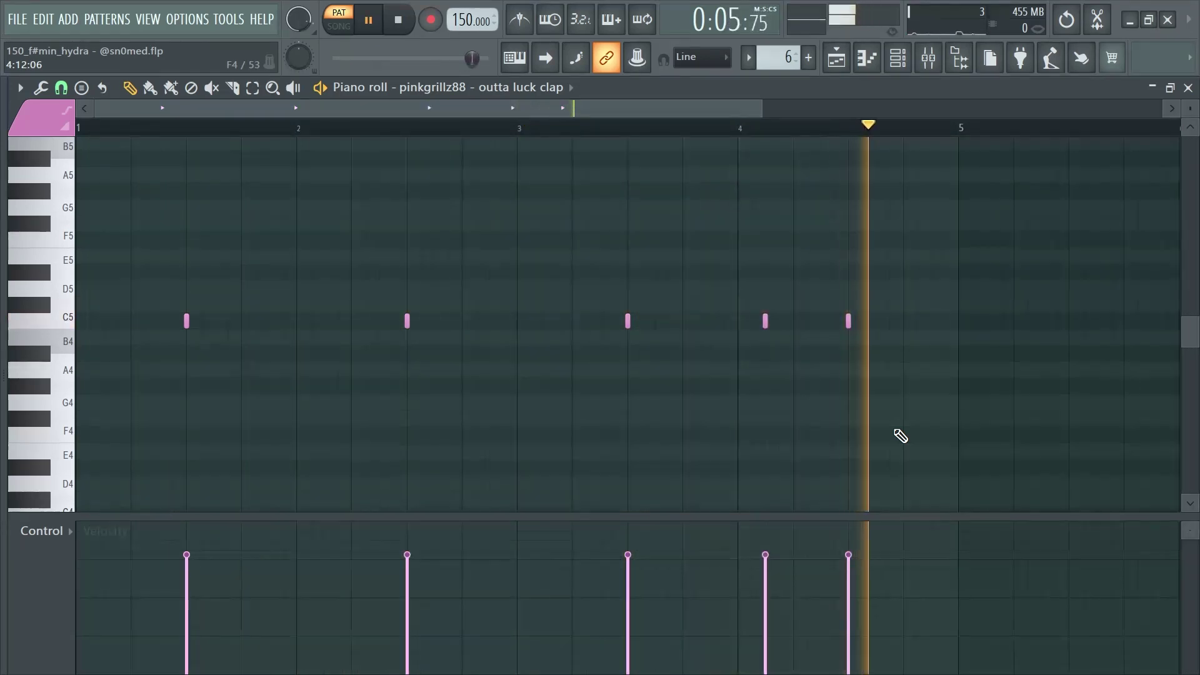
pyautogui.press('space')
# - Play the magic open hat and pierre 808 patterns in the piano roll
pyautogui.press('KP_Add')
pyautogui.press('KP_Add')
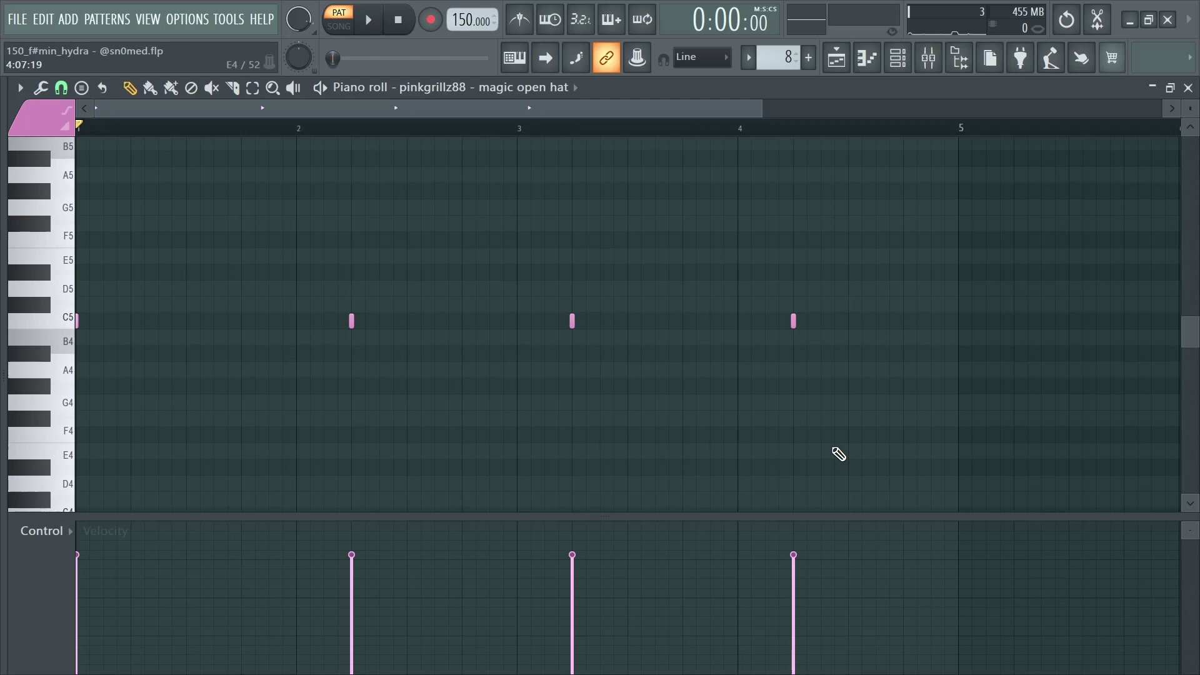
pyautogui.press('space')
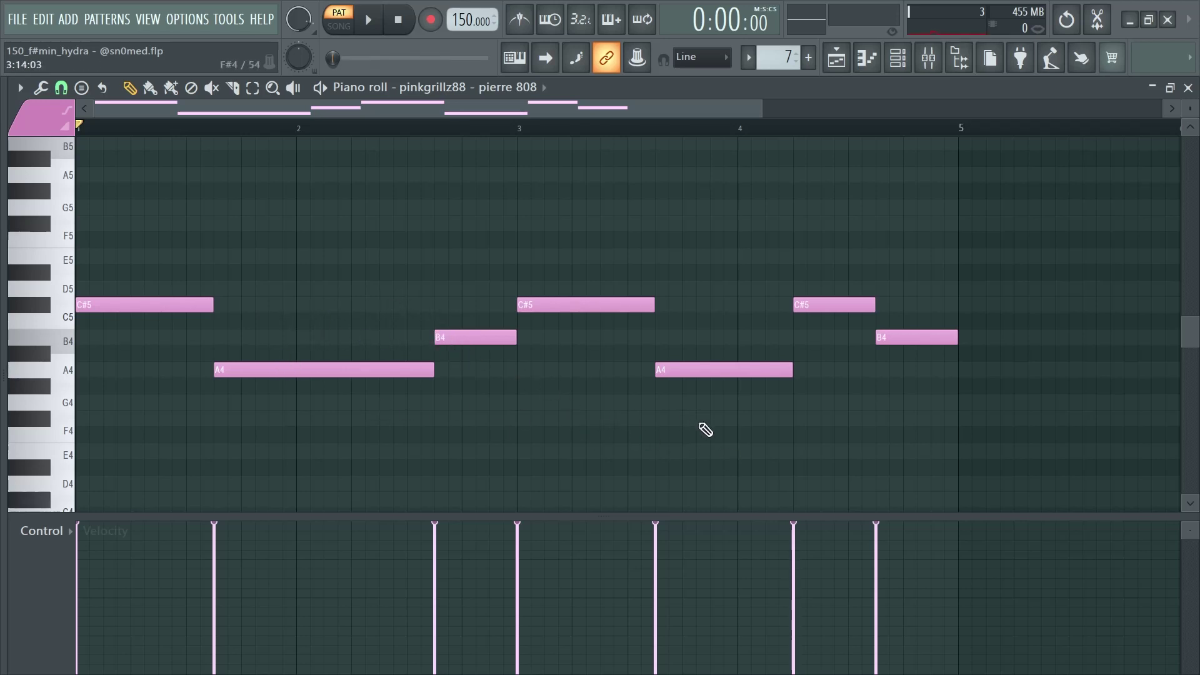
pyautogui.press('space')
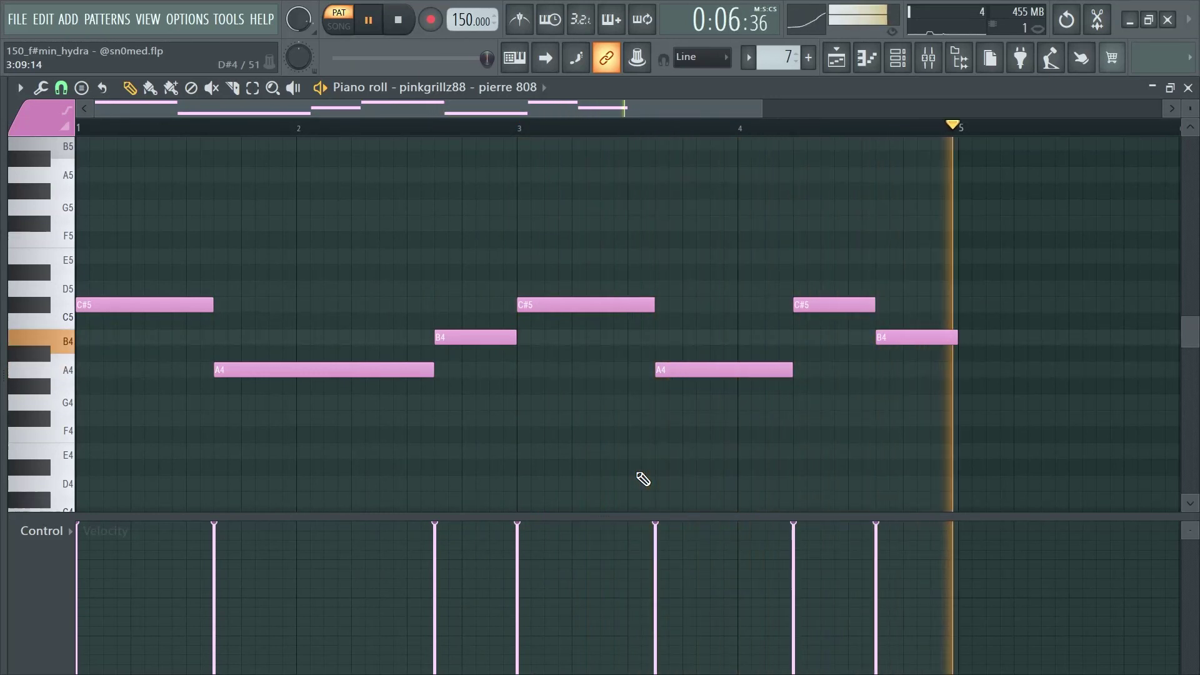
pyautogui.press('space')
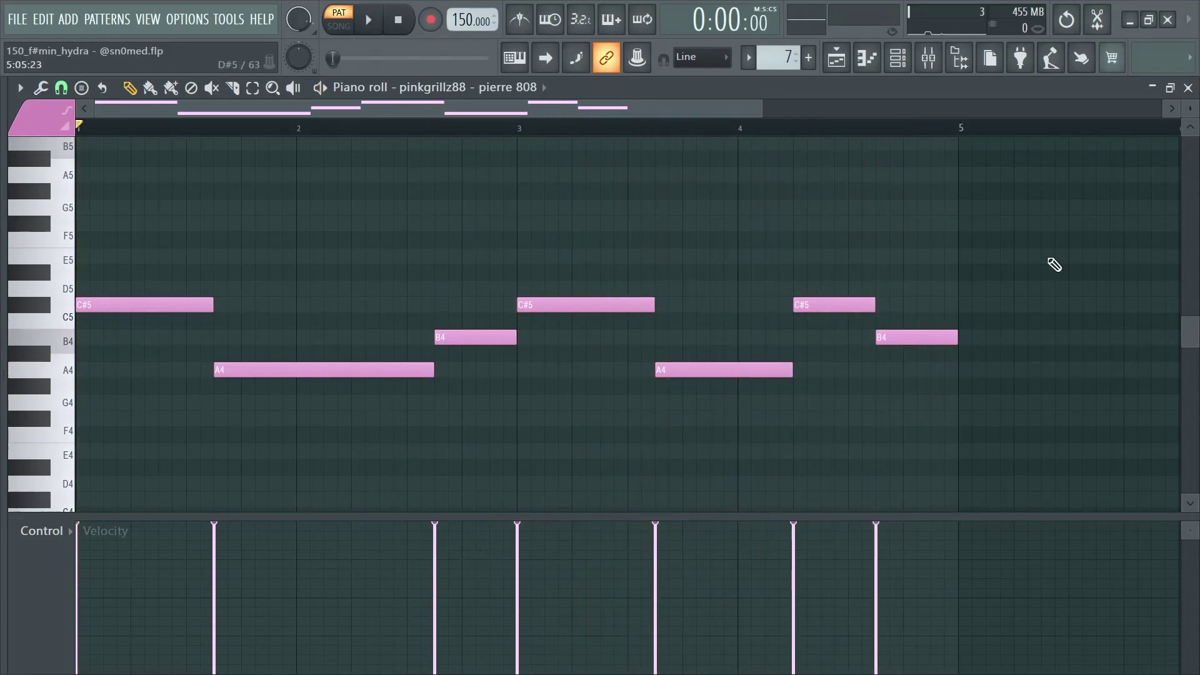
# - Examine the pierre 808 channel's volume envelope and its cut group settings
pyautogui.click(898, 58)
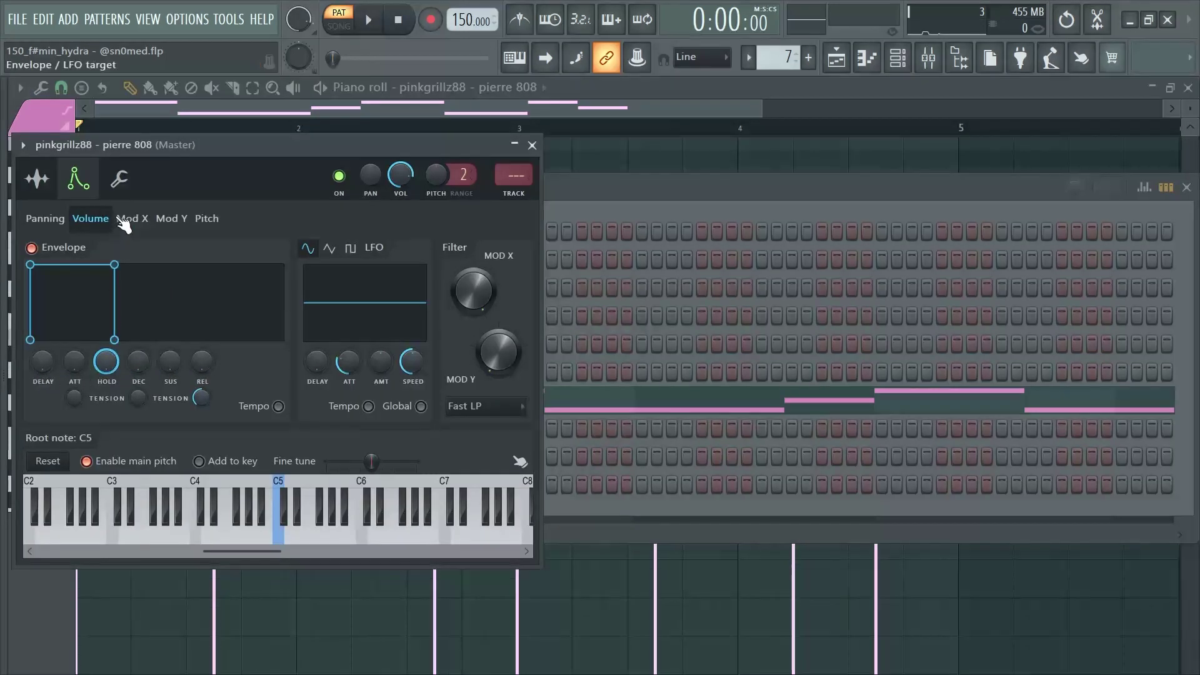
pyautogui.click(119, 181)
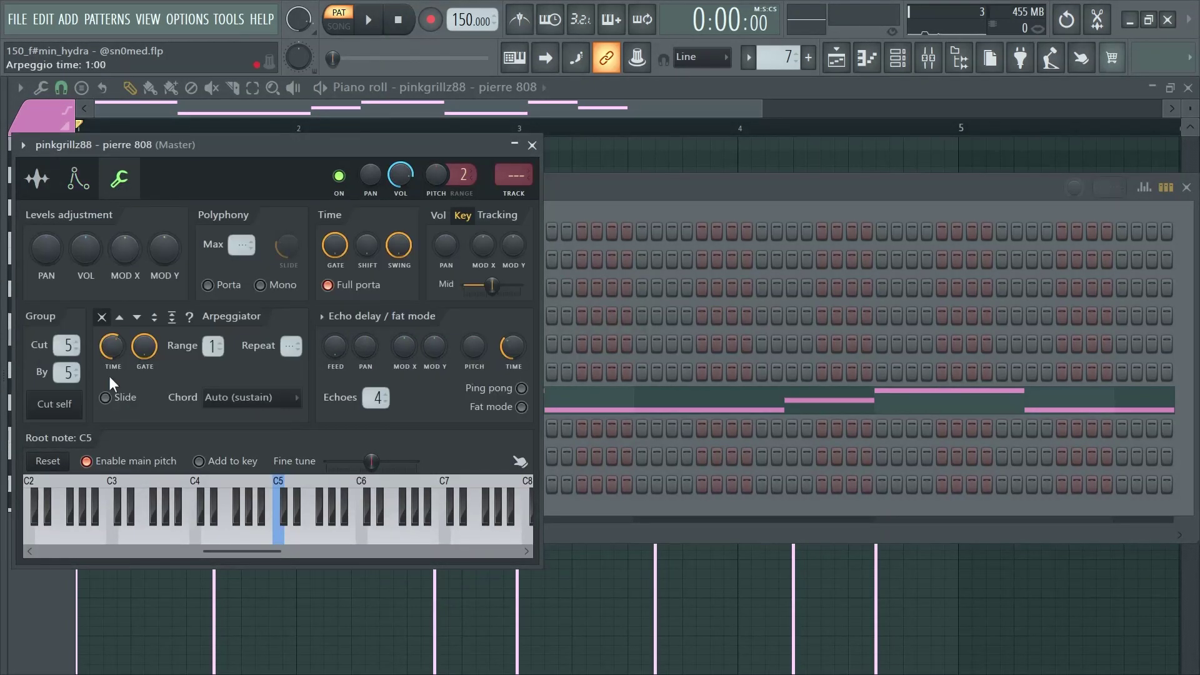
pyautogui.click(532, 144)
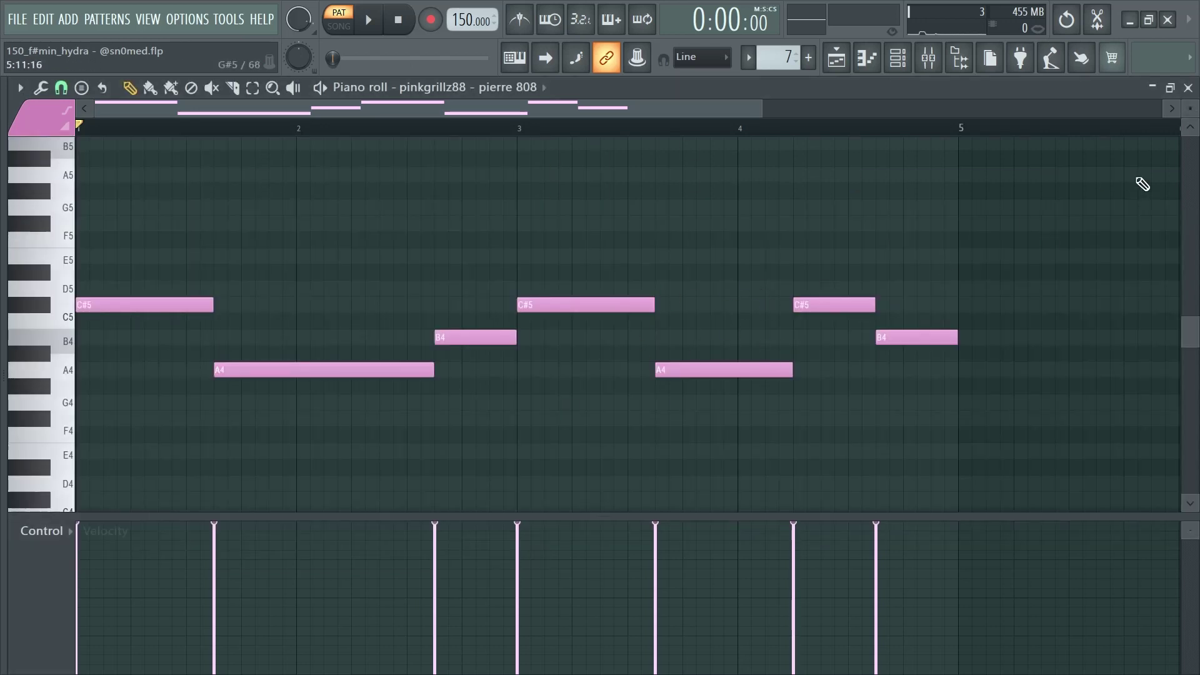
# - Play the drum and 808 tracks together in the playlist from bar 13, with the melody tracks muted
pyautogui.click(1189, 87)
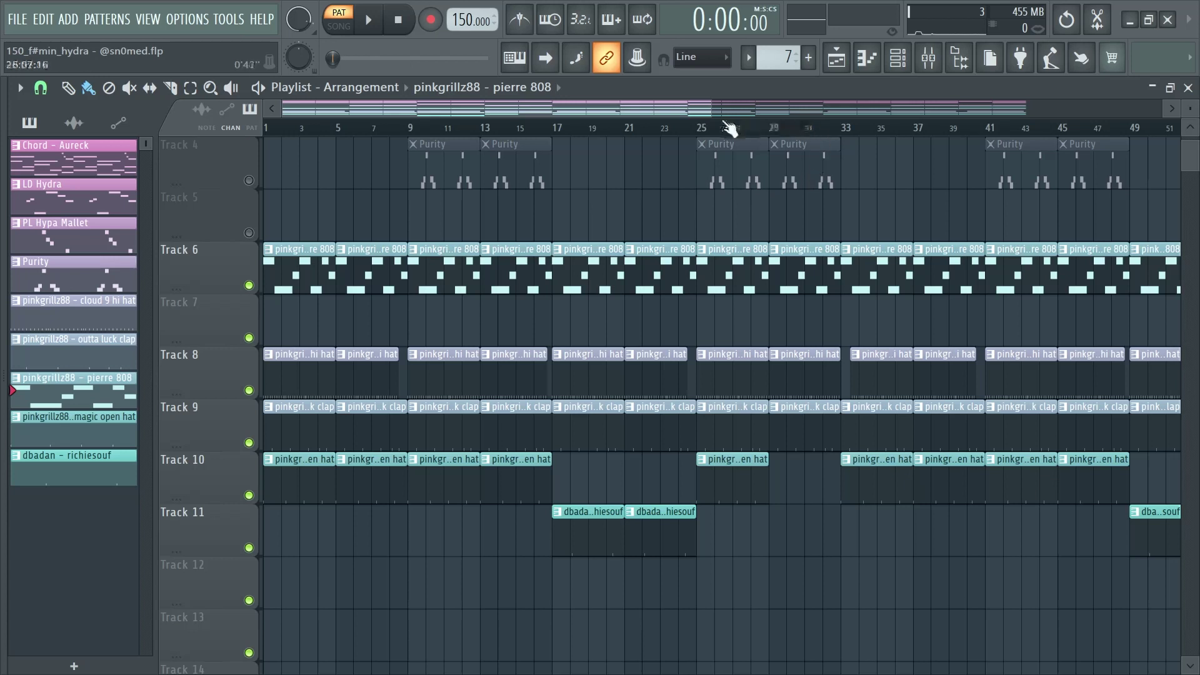
pyautogui.moveTo(709, 115); pyautogui.dragTo(662, 122)
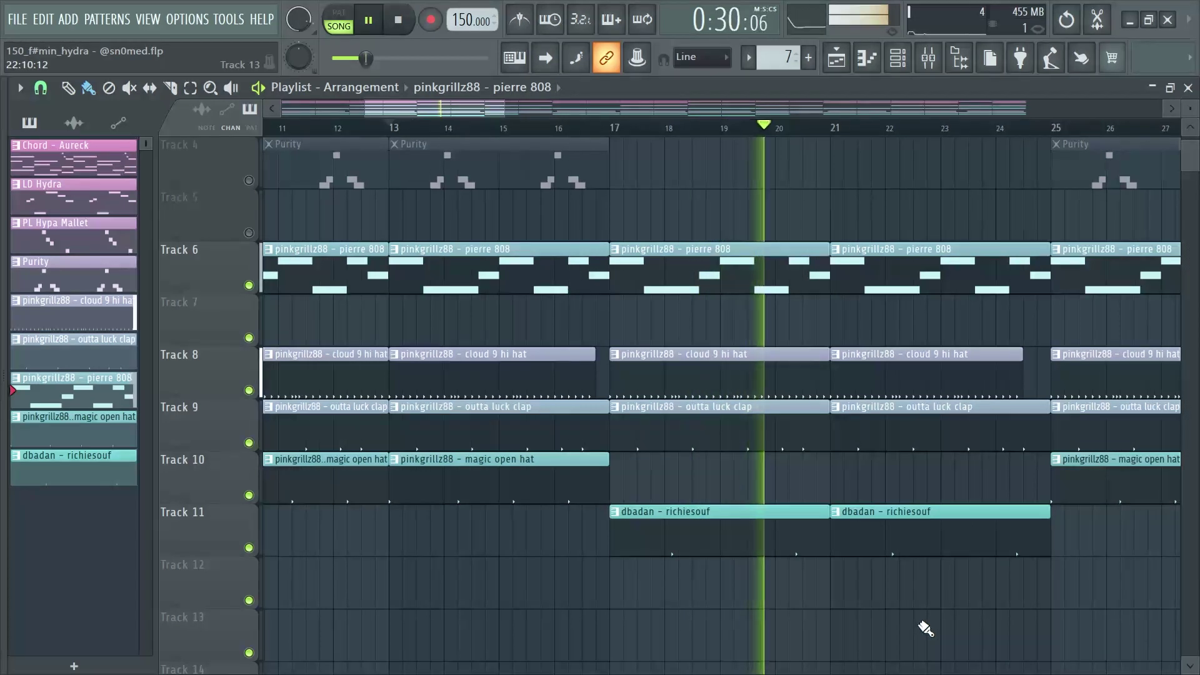
pyautogui.press('space')
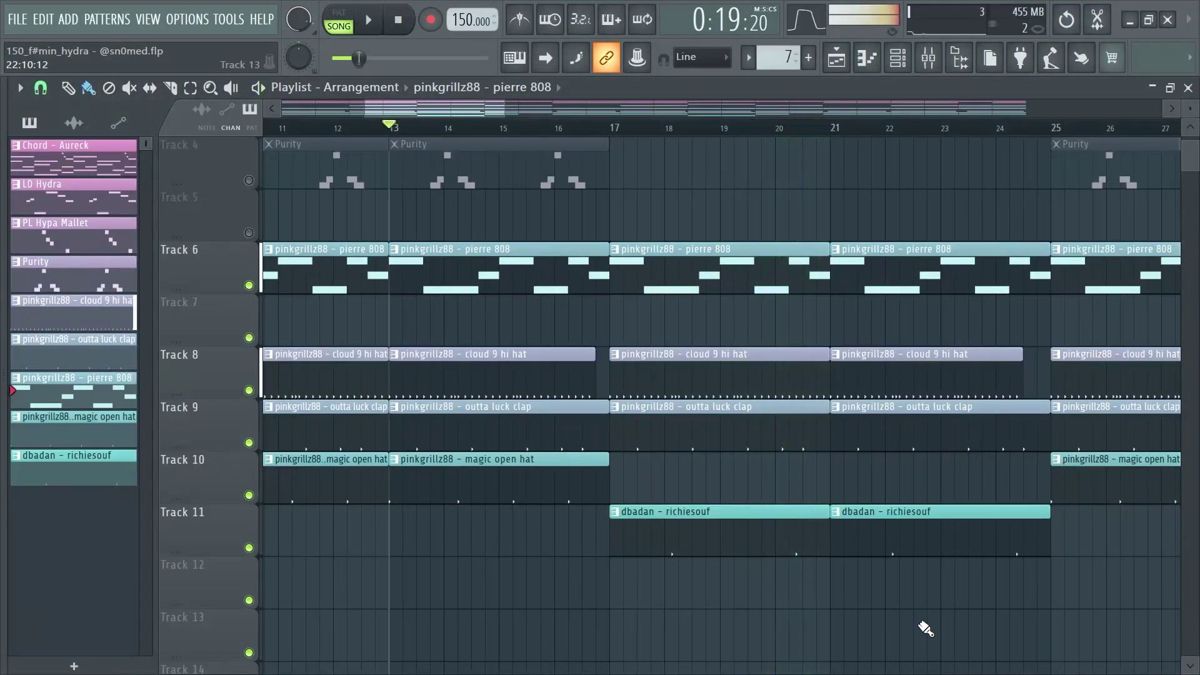
pyautogui.scroll(-2, 421, 390)
pyautogui.scroll(2, 420, 389)
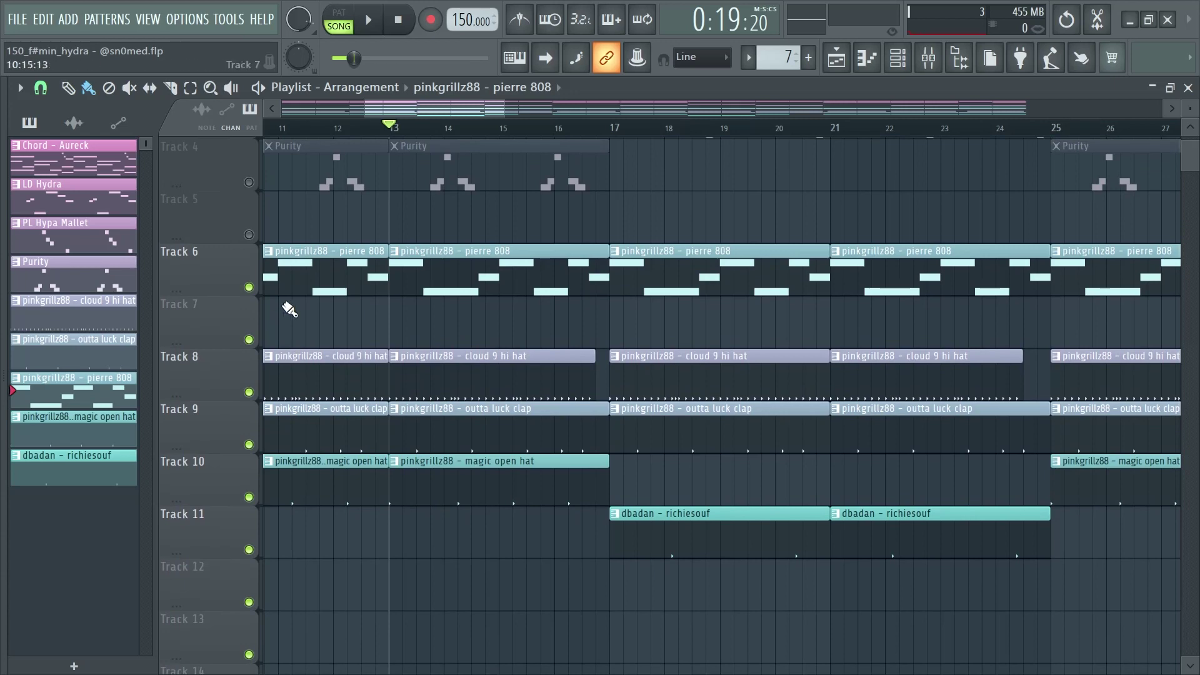
pyautogui.scroll(3, 339, 265)
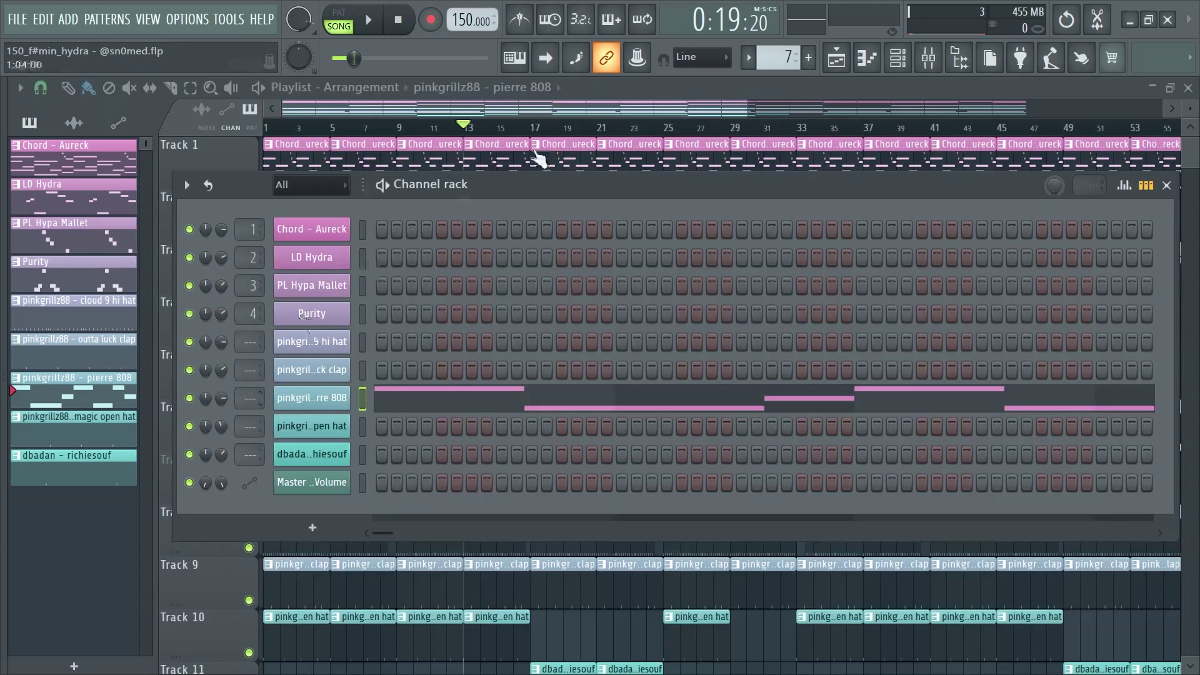
# - Examine the Fruity parametric EQ 2 curves on mixer inserts 1 and 2 and the effects on inserts 3 and 4
pyautogui.click(929, 57)
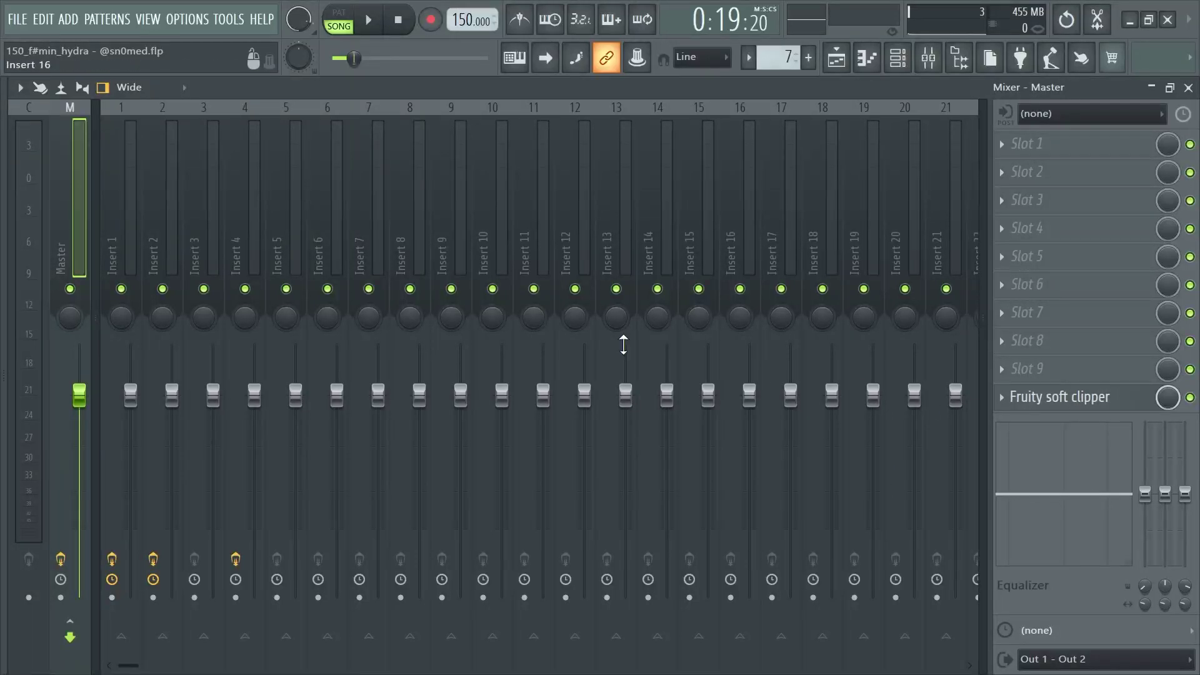
pyautogui.click(113, 253)
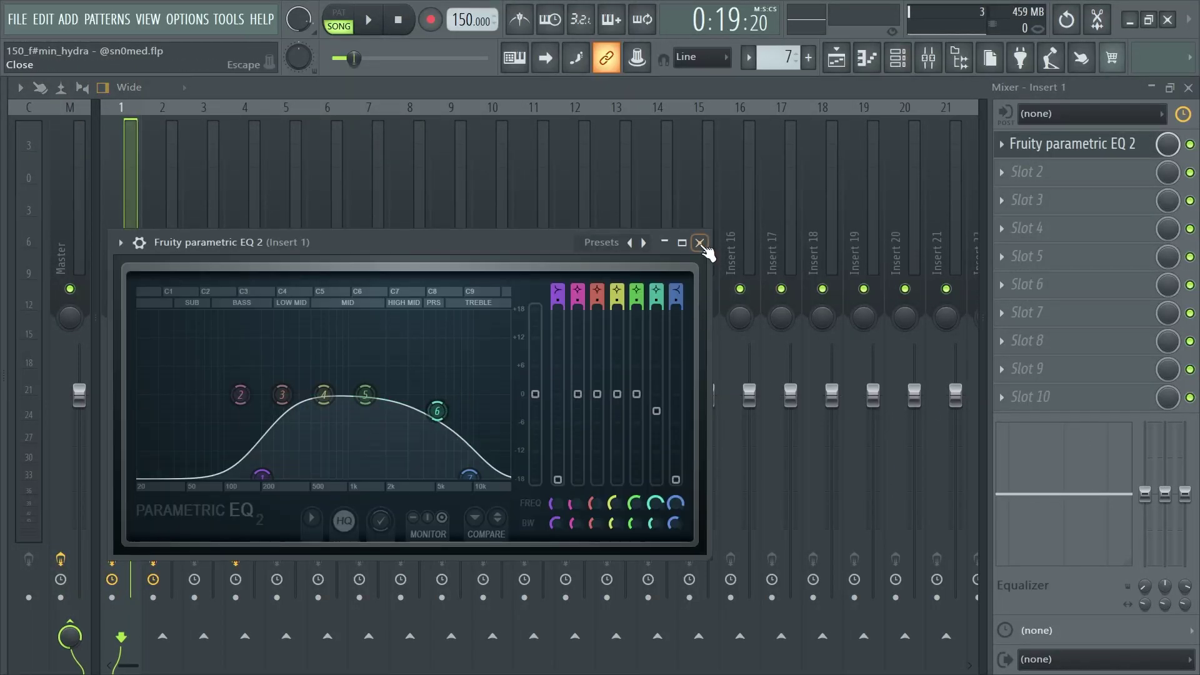
pyautogui.click(704, 243)
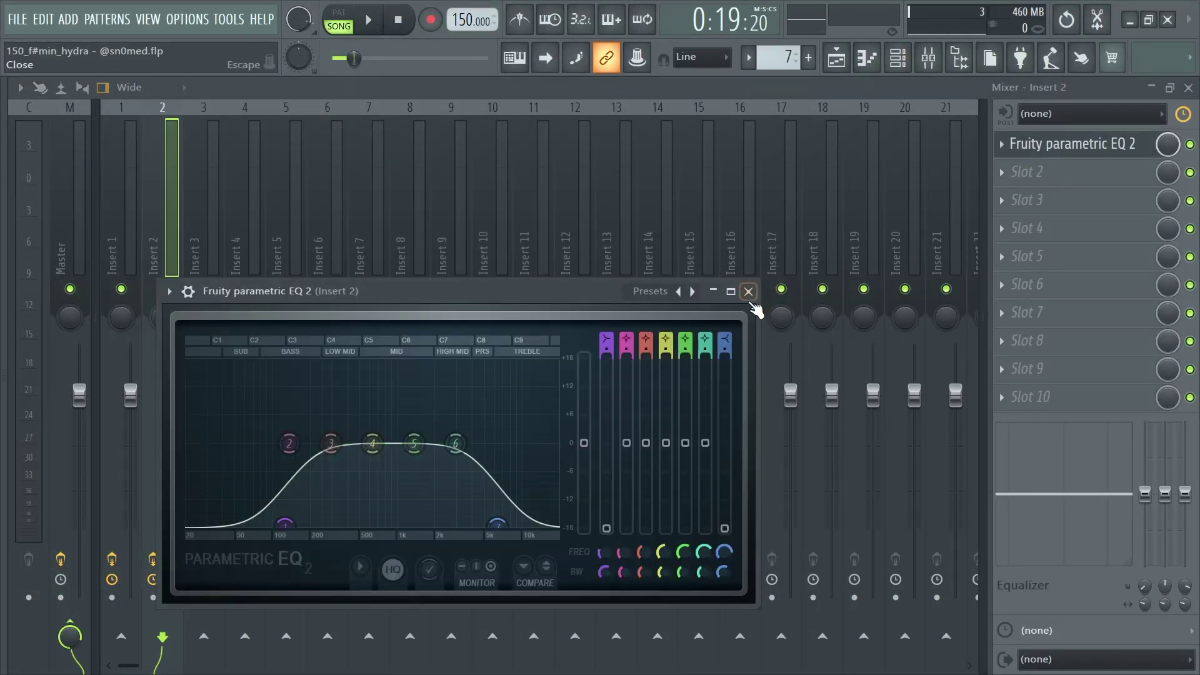
pyautogui.click(749, 292)
pyautogui.press('Right')
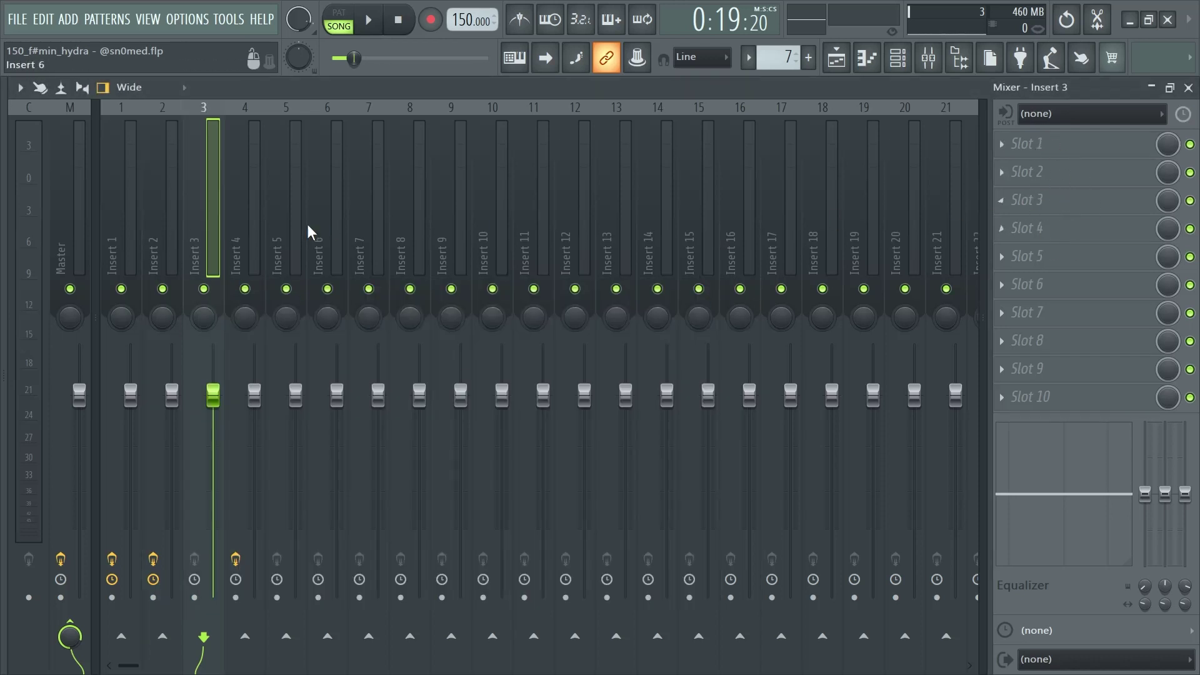
pyautogui.click(242, 228)
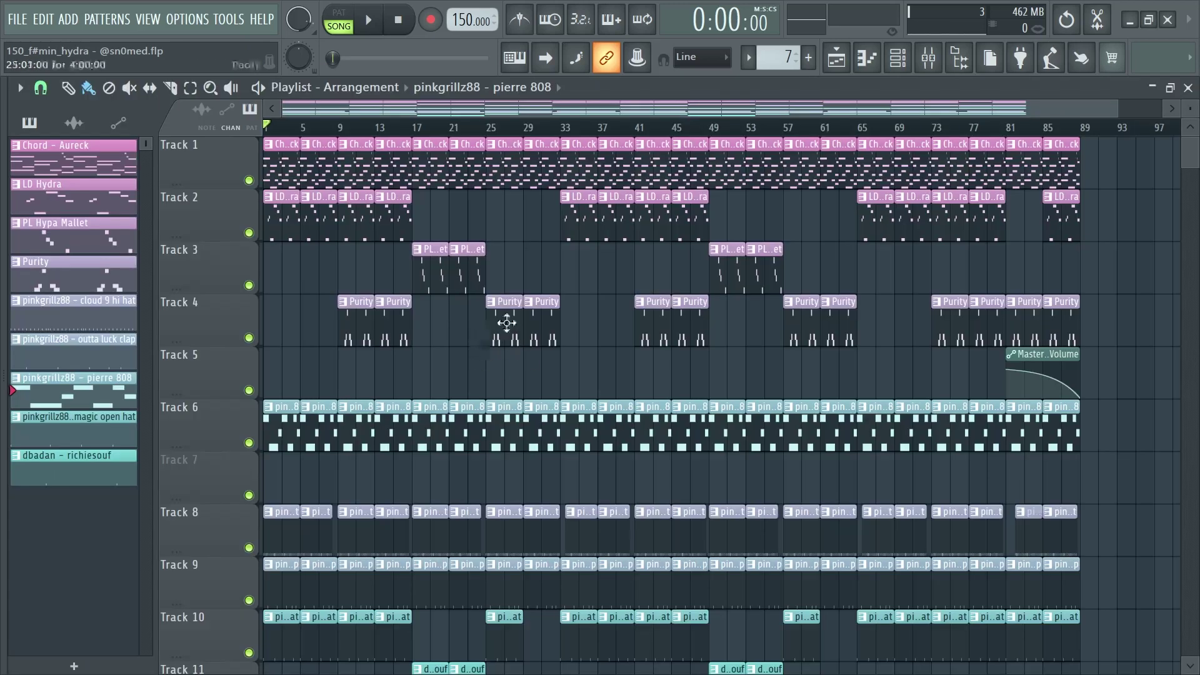
# - Look over the full song arrangement in the playlist from the first bar to the closing master volume automation
pyautogui.scroll(-2, 520, 337)
pyautogui.scroll(2, 519, 337)
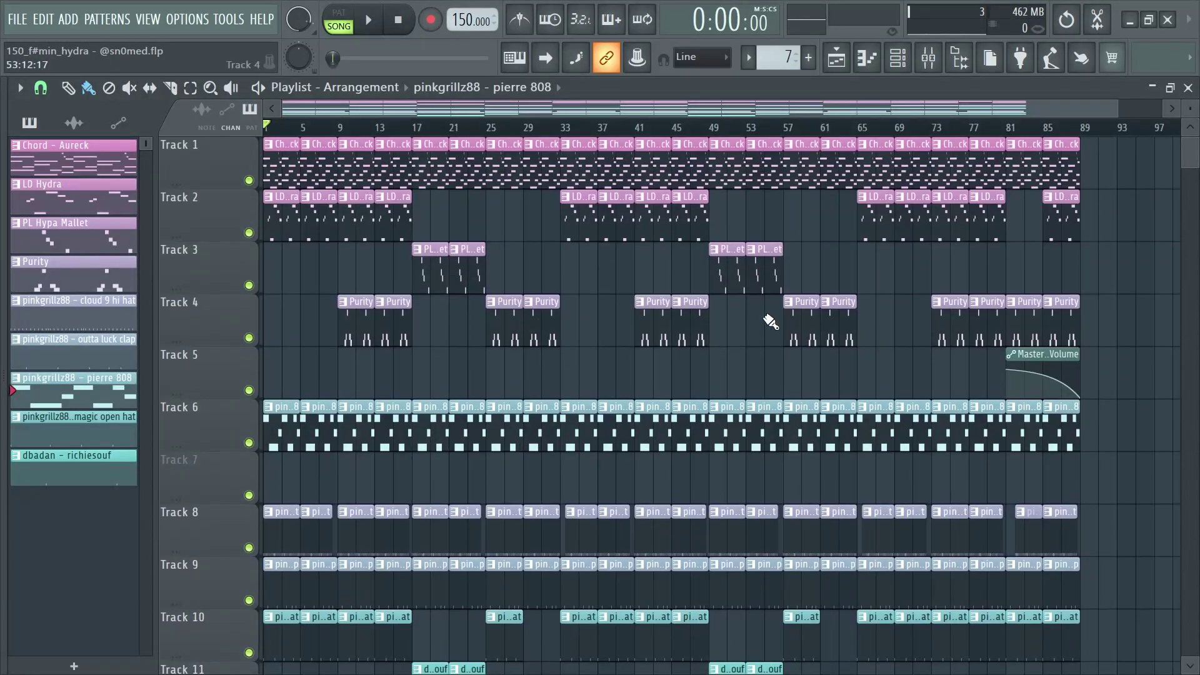